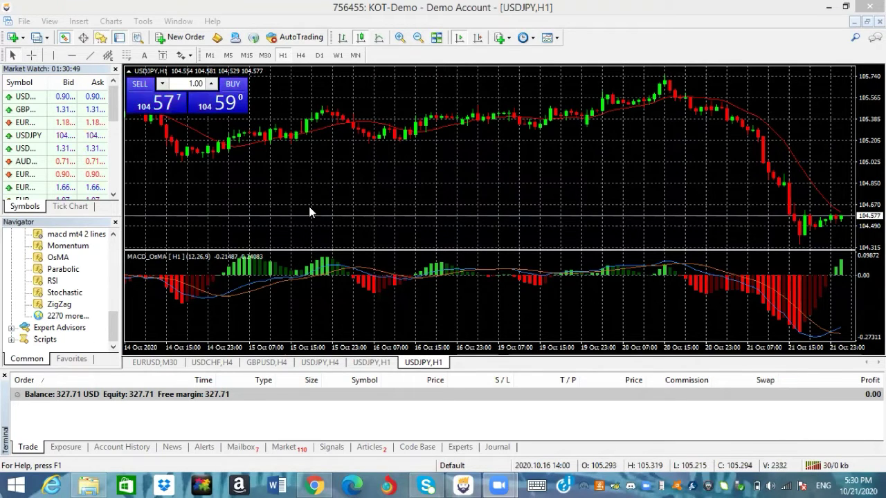
From the MACD subwindow's context menu, open the Indicators List showing Moving Average and macd mt4 2 lines.
{"action": "right_click", "coordinate": [283, 277]}
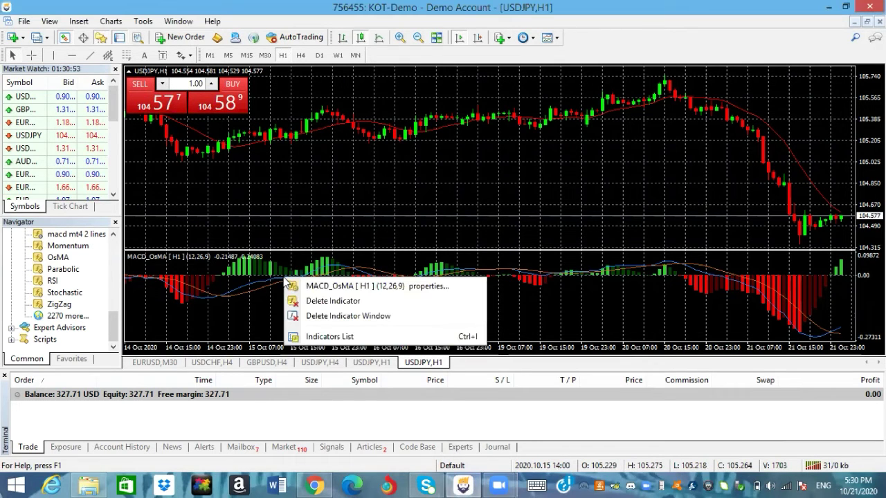
{"action": "right_click", "coordinate": [260, 301]}
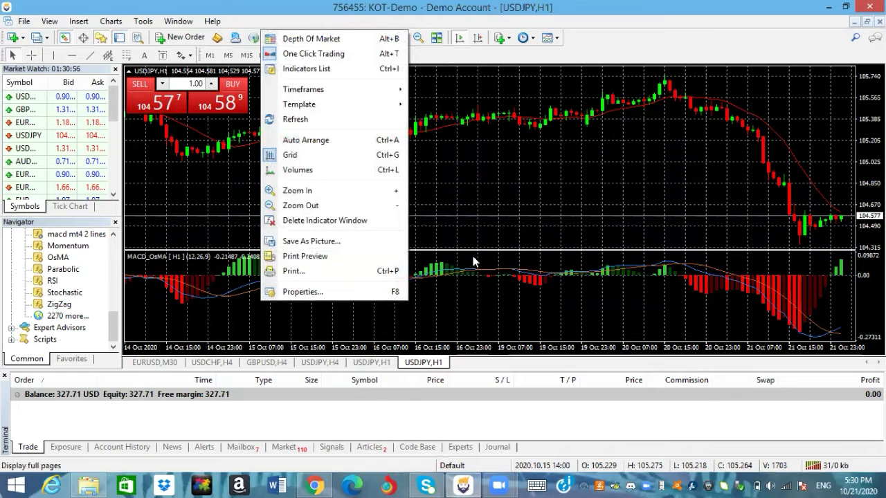
{"action": "right_click", "coordinate": [456, 272]}
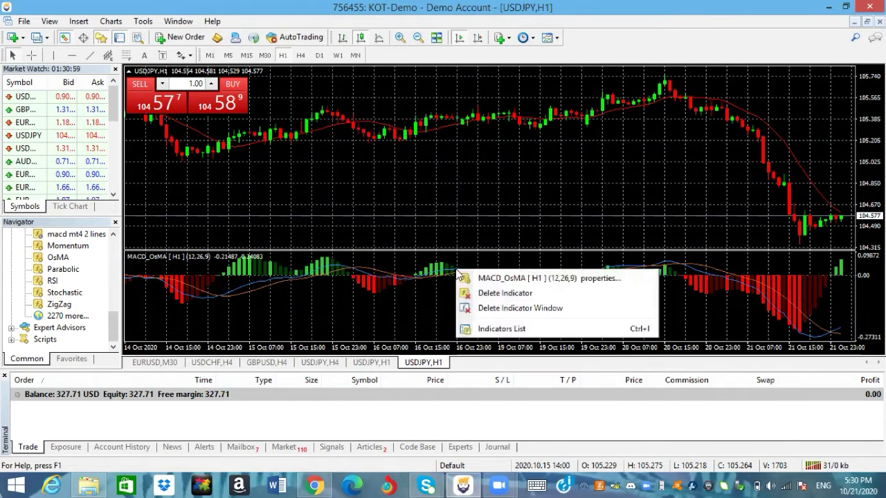
{"action": "left_click", "coordinate": [484, 329]}
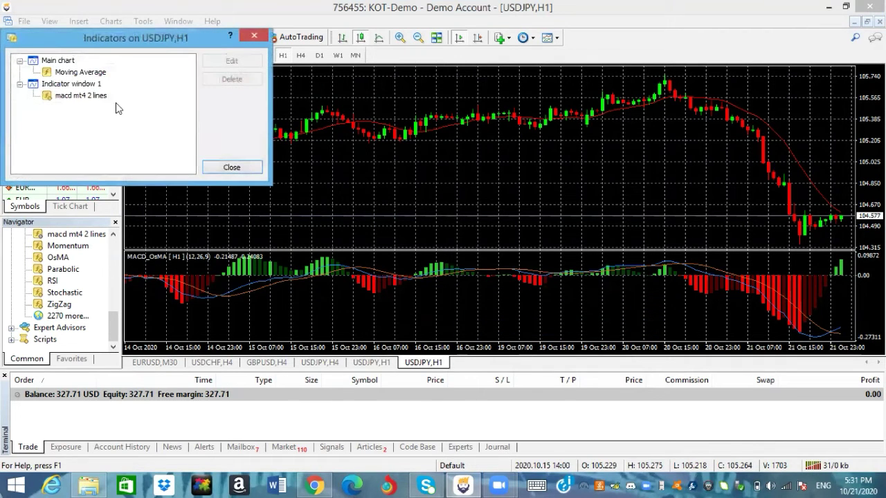
Open the macd mt4 2 lines inputs and set MACD SIGNAL Line Color to Red.
{"action": "double_click", "coordinate": [83, 97]}
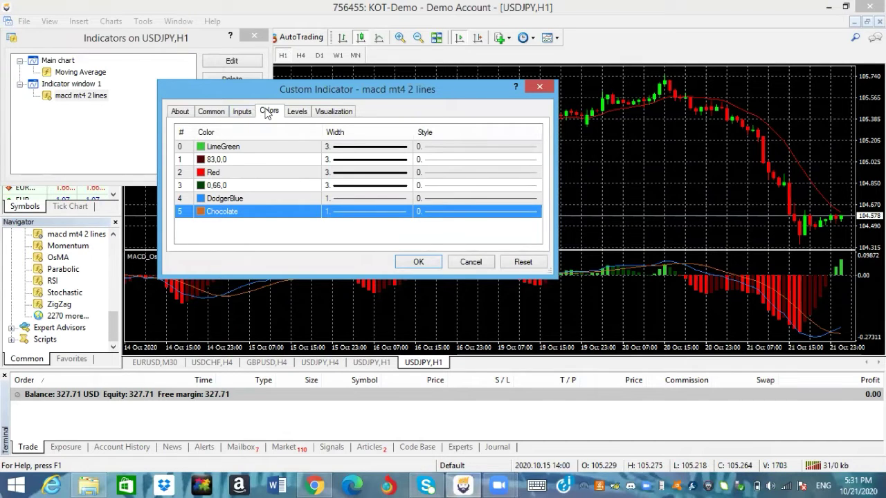
{"action": "left_click", "coordinate": [243, 112]}
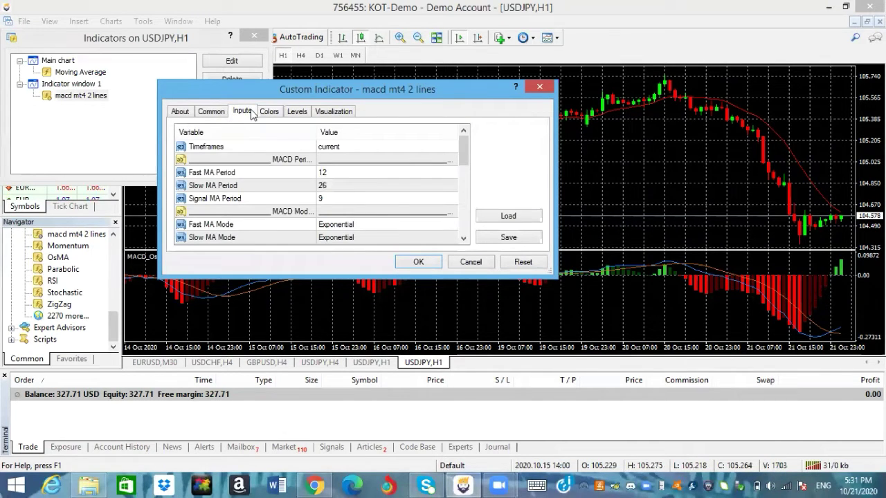
{"action": "left_click", "coordinate": [463, 238]}
{"action": "left_click", "coordinate": [463, 238]}
{"action": "left_click", "coordinate": [463, 238]}
{"action": "left_click", "coordinate": [463, 238]}
{"action": "left_click", "coordinate": [463, 238]}
{"action": "left_click", "coordinate": [463, 238]}
{"action": "left_click", "coordinate": [463, 238]}
{"action": "left_click", "coordinate": [463, 238]}
{"action": "left_click", "coordinate": [463, 238]}
{"action": "left_click", "coordinate": [463, 238]}
{"action": "left_click", "coordinate": [463, 238]}
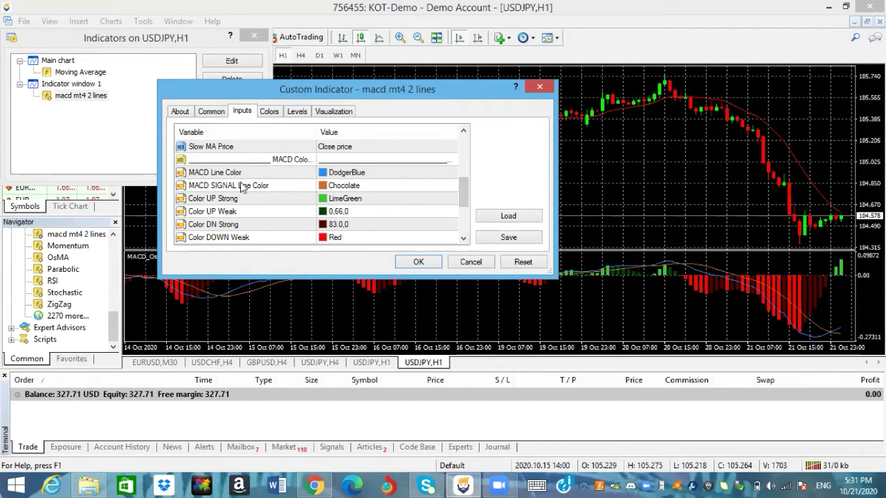
{"action": "left_click", "coordinate": [344, 186]}
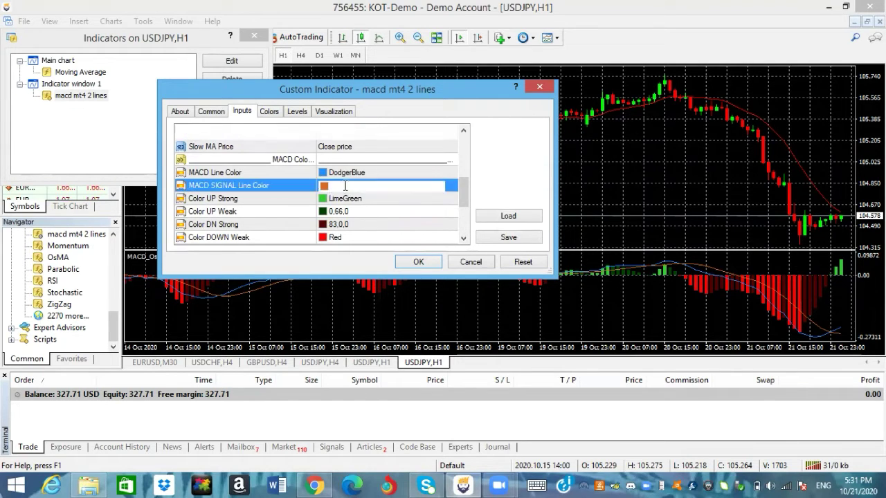
{"action": "left_click", "coordinate": [449, 187]}
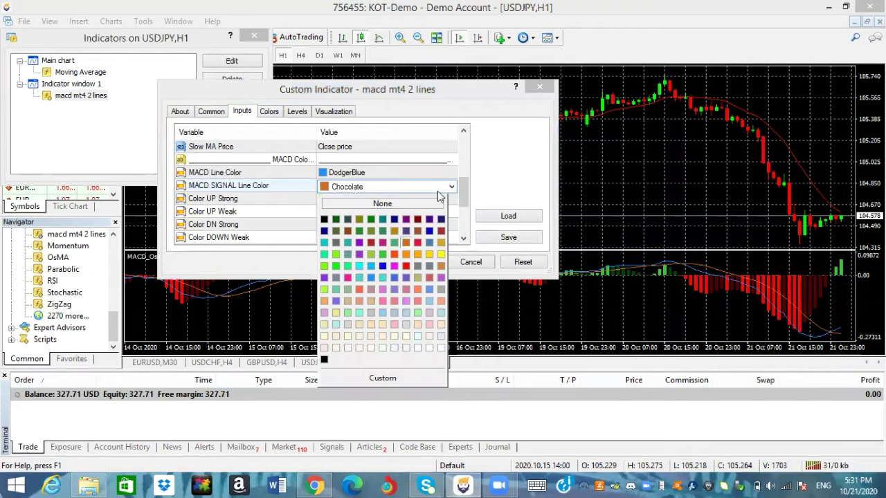
{"action": "left_click", "coordinate": [406, 266]}
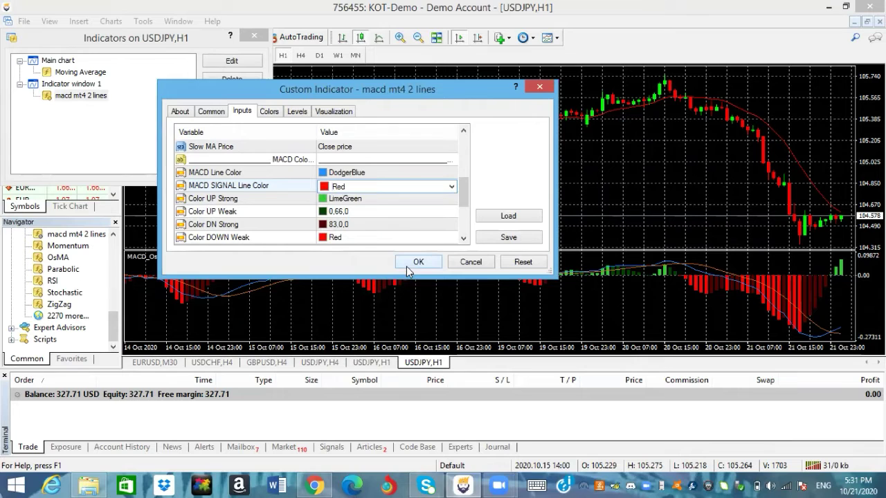
Set Color UP Strong and Color UP Weak to Black.
{"action": "left_click", "coordinate": [348, 200]}
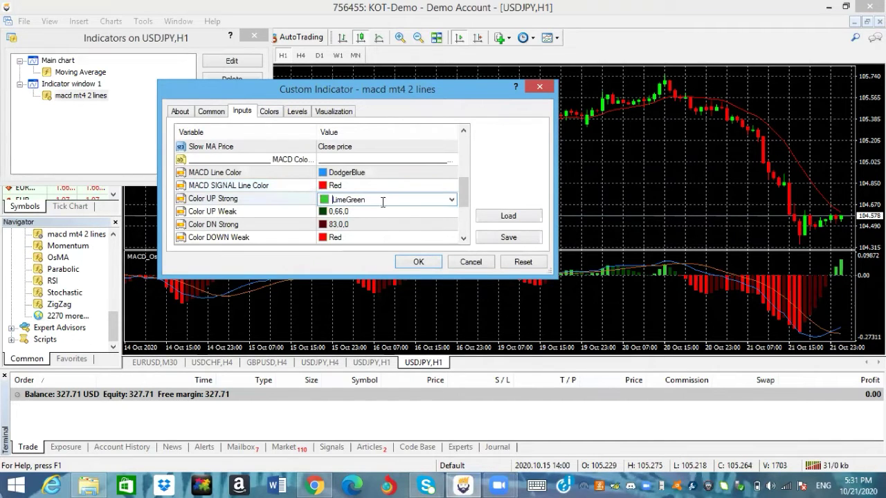
{"action": "left_click", "coordinate": [451, 199]}
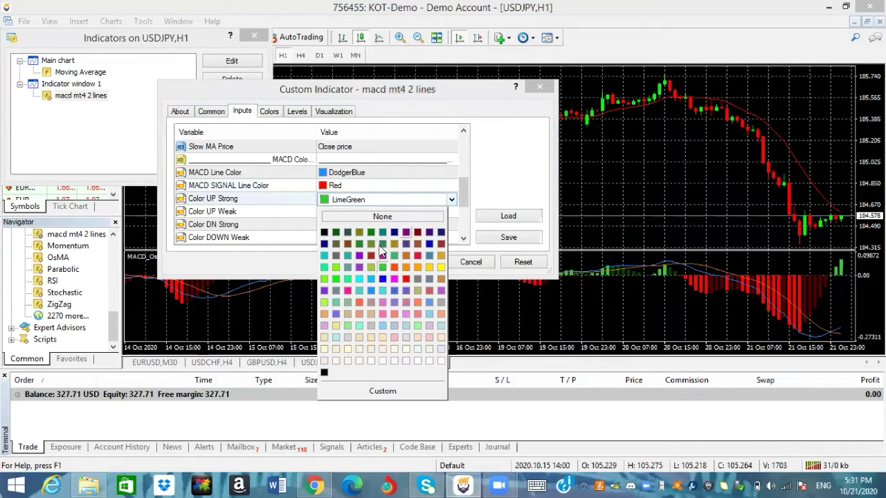
{"action": "left_click", "coordinate": [325, 233]}
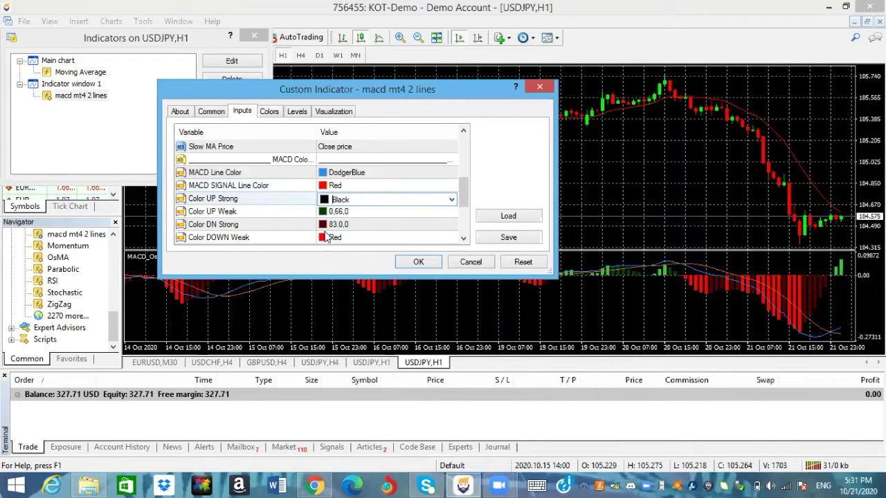
{"action": "left_click", "coordinate": [449, 212]}
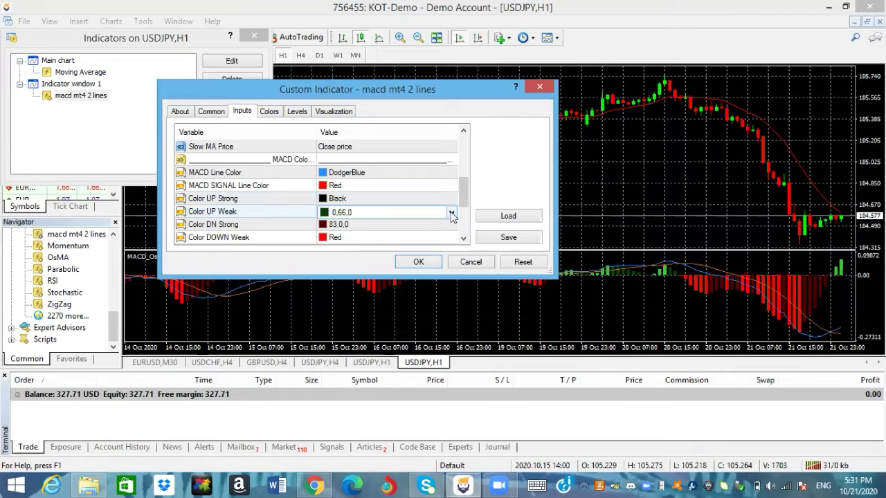
{"action": "left_click", "coordinate": [451, 213]}
{"action": "left_click", "coordinate": [323, 244]}
Set Color DN Strong and Color DOWN Weak to Black.
{"action": "left_click", "coordinate": [441, 227]}
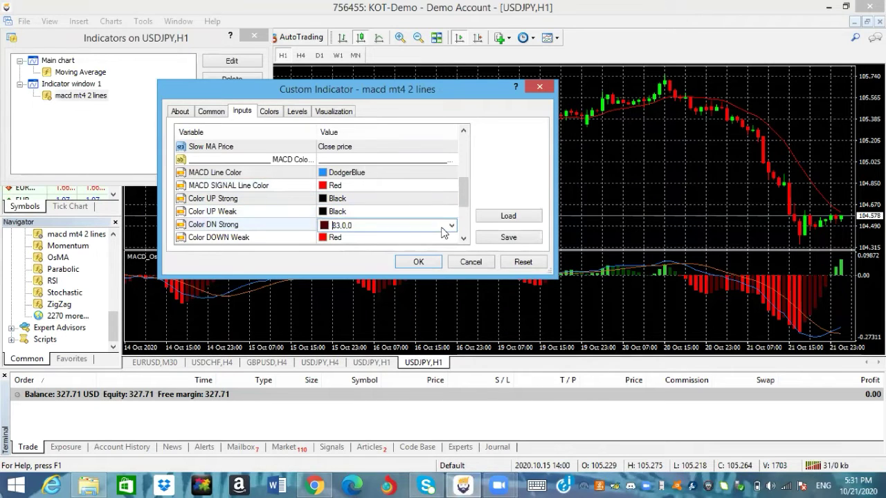
{"action": "left_click", "coordinate": [450, 227]}
{"action": "left_click", "coordinate": [323, 259]}
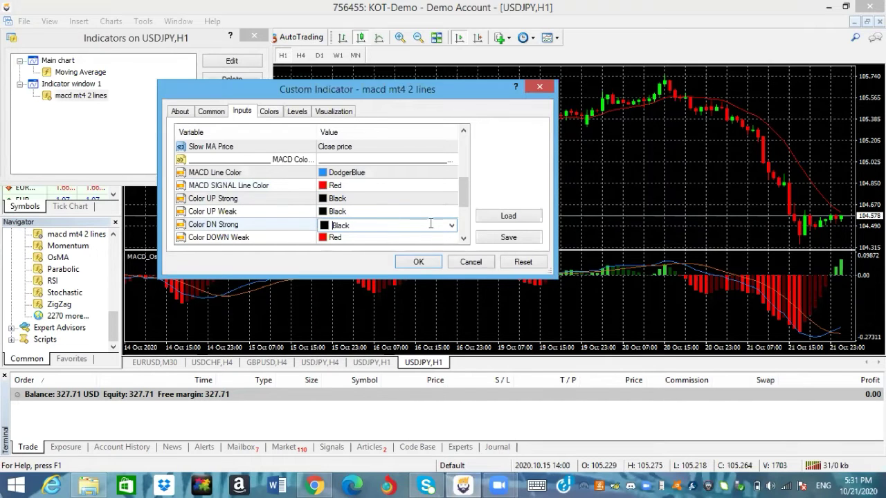
{"action": "left_click", "coordinate": [440, 238]}
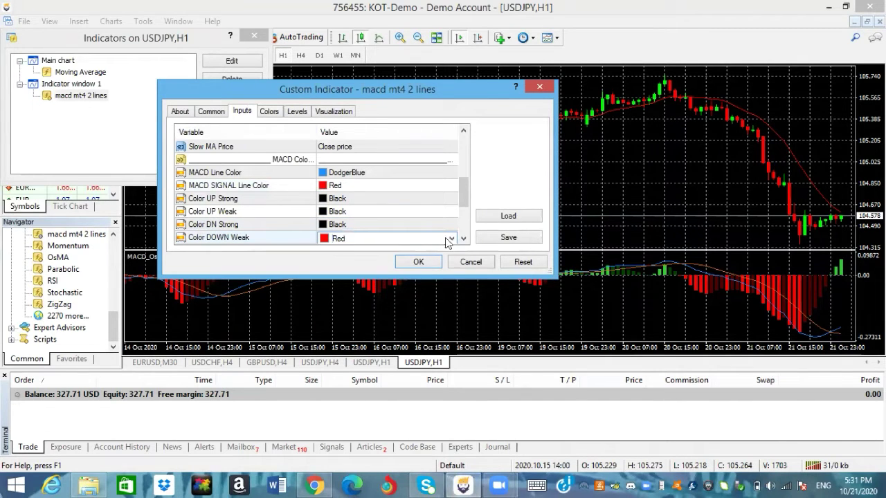
{"action": "left_click", "coordinate": [451, 239]}
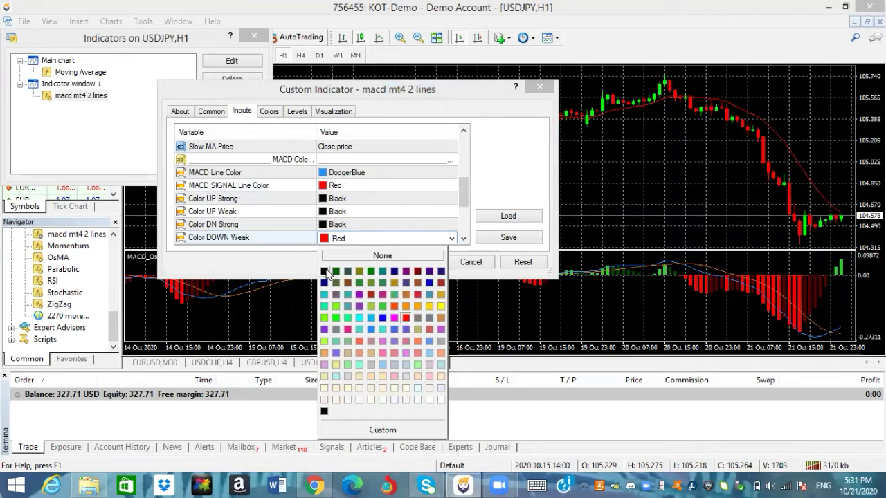
{"action": "left_click", "coordinate": [325, 271]}
{"action": "left_click_drag", "start_coordinate": [463, 201], "coordinate": [464, 207]}
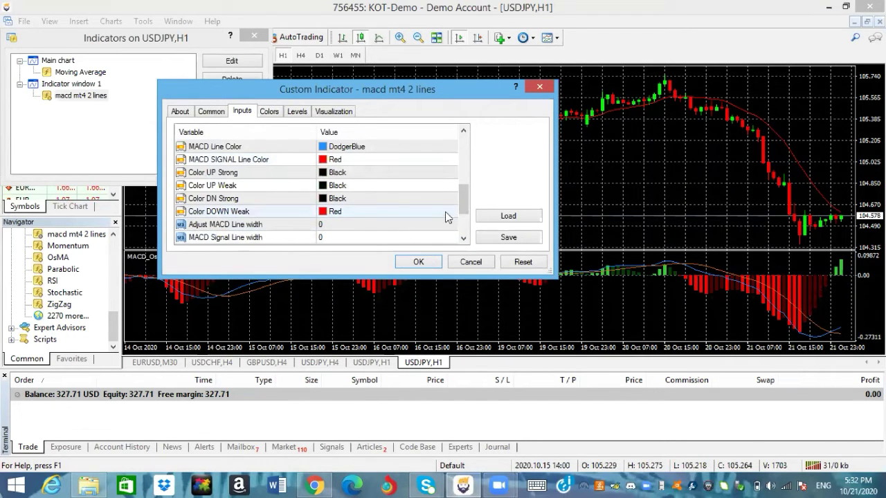
{"action": "left_click", "coordinate": [448, 213]}
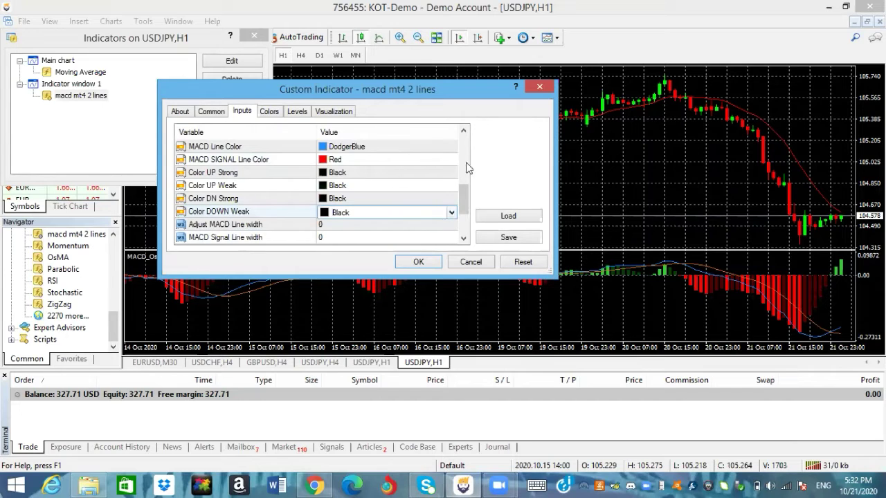
On the Colors tab, set buffer 5's colour to Red.
{"action": "left_click", "coordinate": [270, 111]}
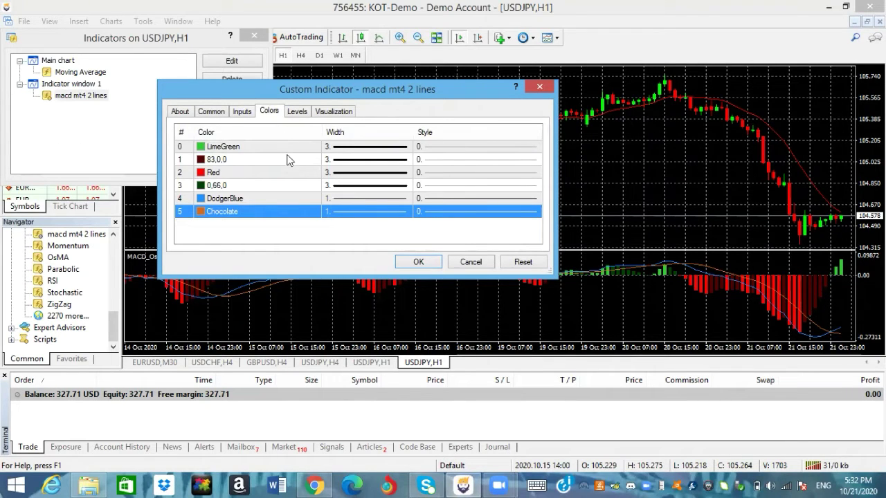
{"action": "left_click", "coordinate": [288, 212]}
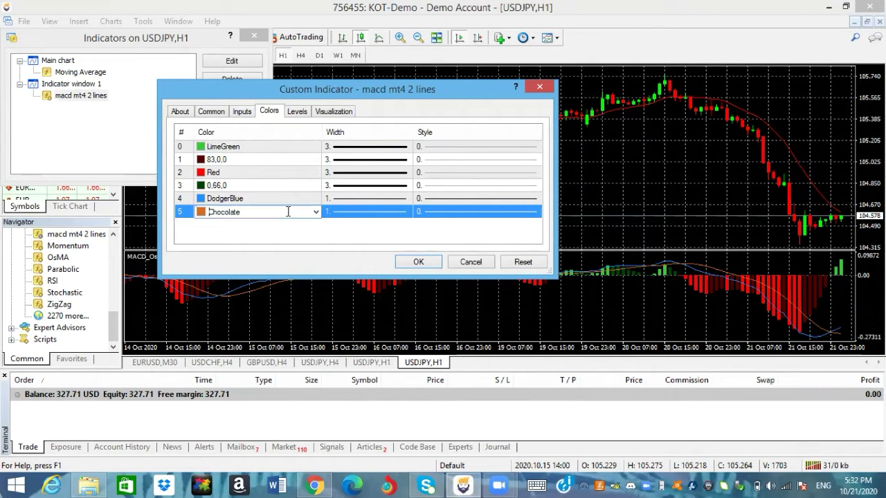
{"action": "left_click", "coordinate": [310, 216]}
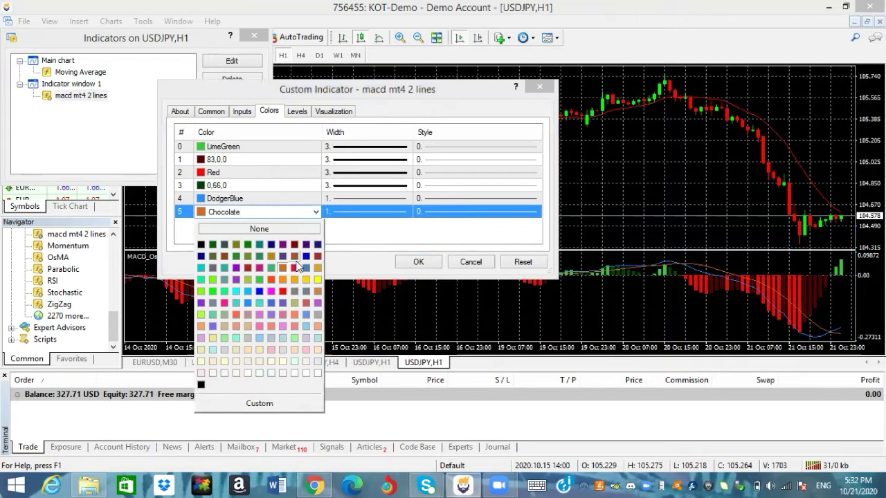
{"action": "left_click", "coordinate": [291, 306]}
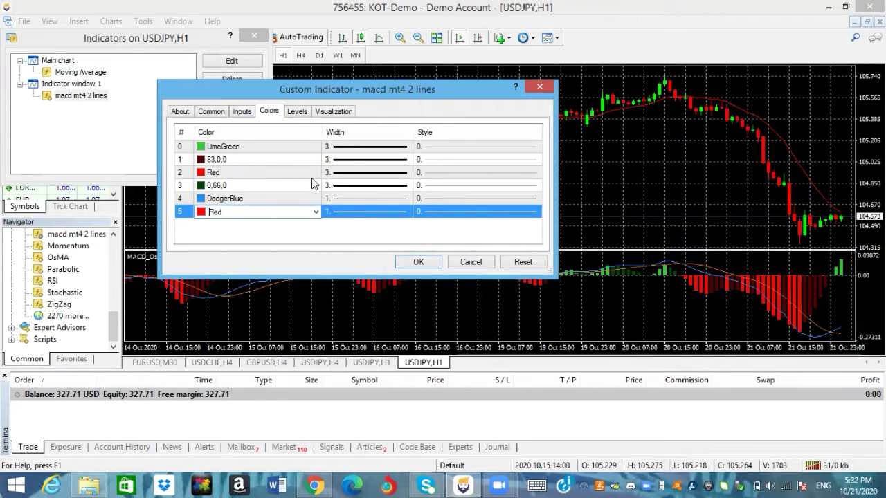
Set buffers 3 and 2 to Black.
{"action": "left_click", "coordinate": [313, 183]}
{"action": "left_click", "coordinate": [313, 184]}
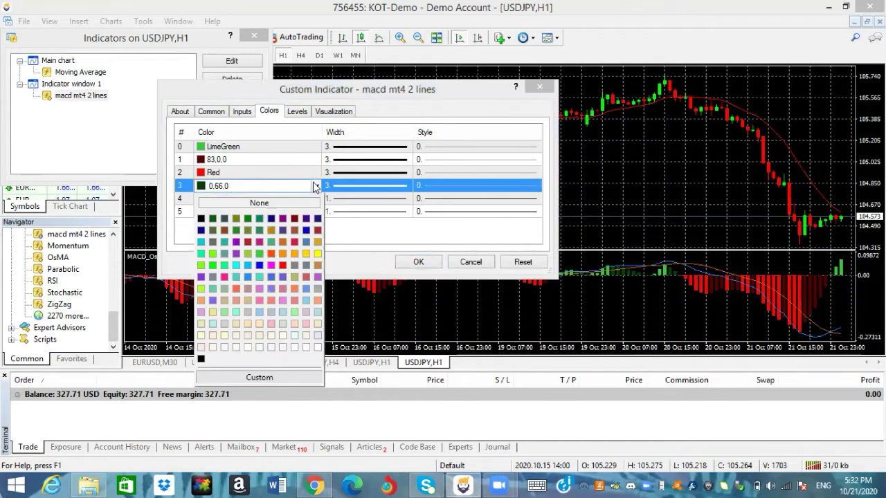
{"action": "left_click", "coordinate": [200, 220]}
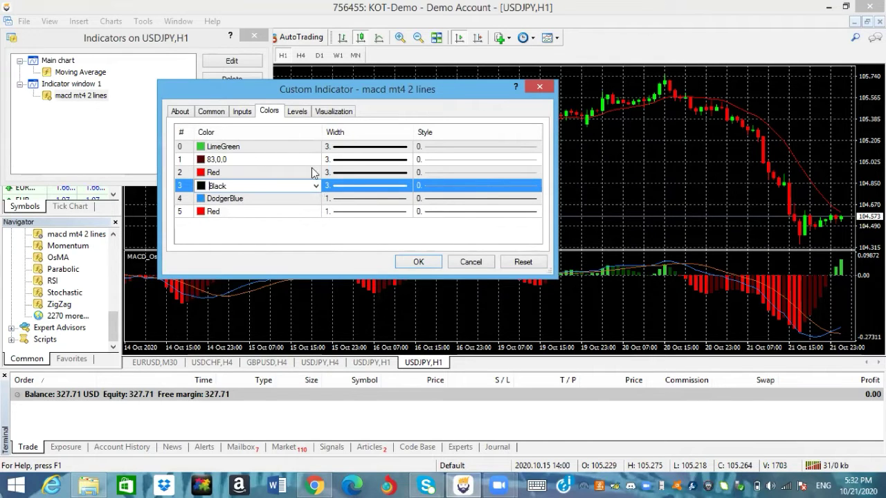
{"action": "left_click", "coordinate": [312, 172]}
{"action": "left_click", "coordinate": [312, 172]}
{"action": "left_click", "coordinate": [315, 172]}
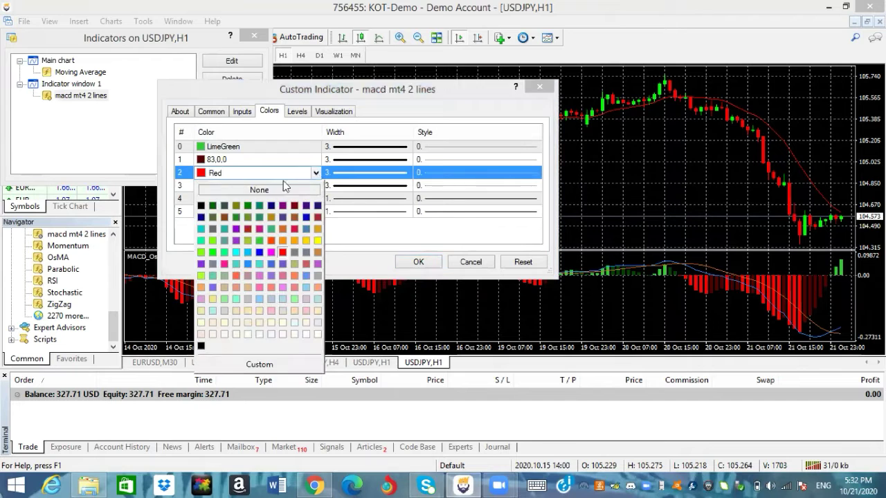
{"action": "left_click", "coordinate": [200, 206]}
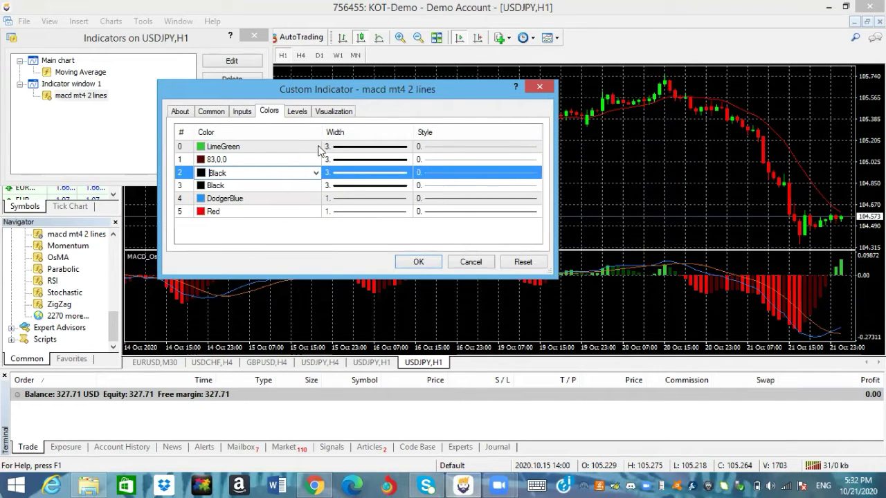
Set buffers 1 and 0 to Black.
{"action": "left_click", "coordinate": [311, 159]}
{"action": "left_click", "coordinate": [316, 159]}
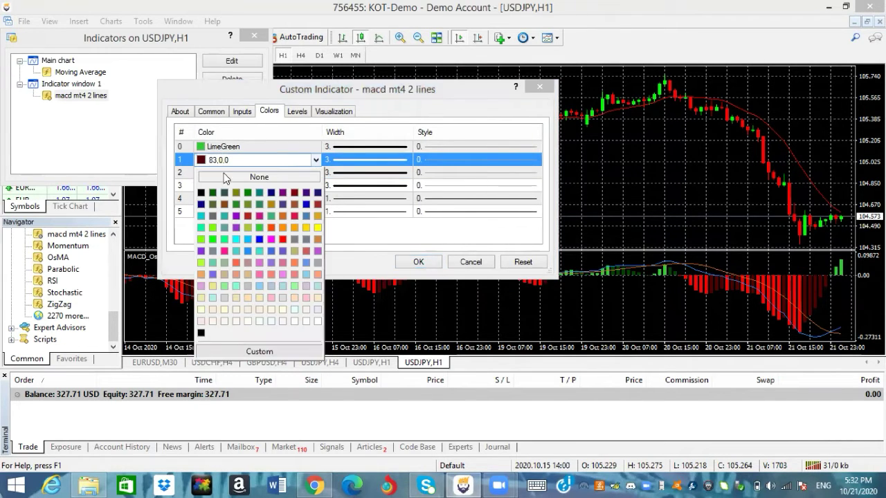
{"action": "left_click", "coordinate": [200, 194]}
{"action": "left_click", "coordinate": [307, 148]}
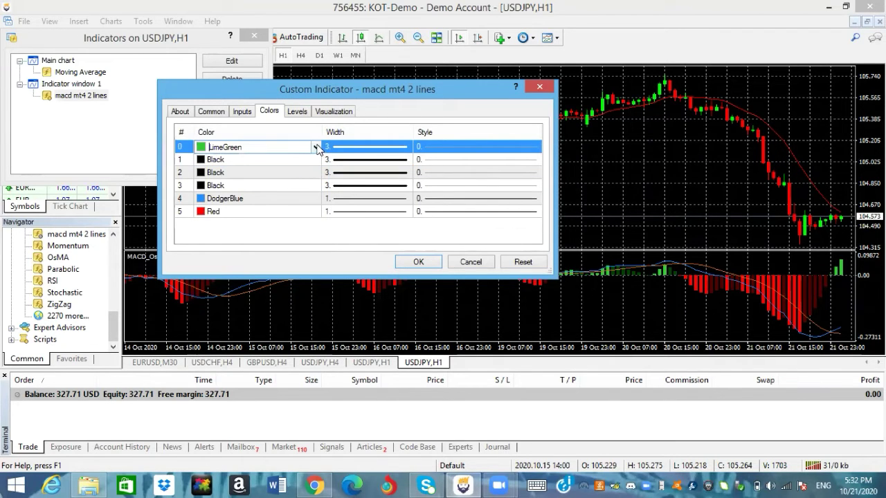
{"action": "left_click", "coordinate": [316, 148]}
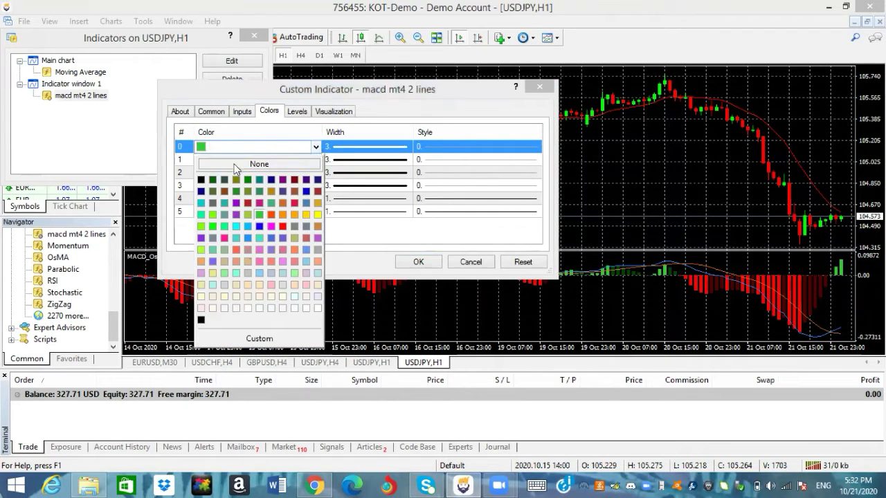
{"action": "left_click", "coordinate": [201, 181]}
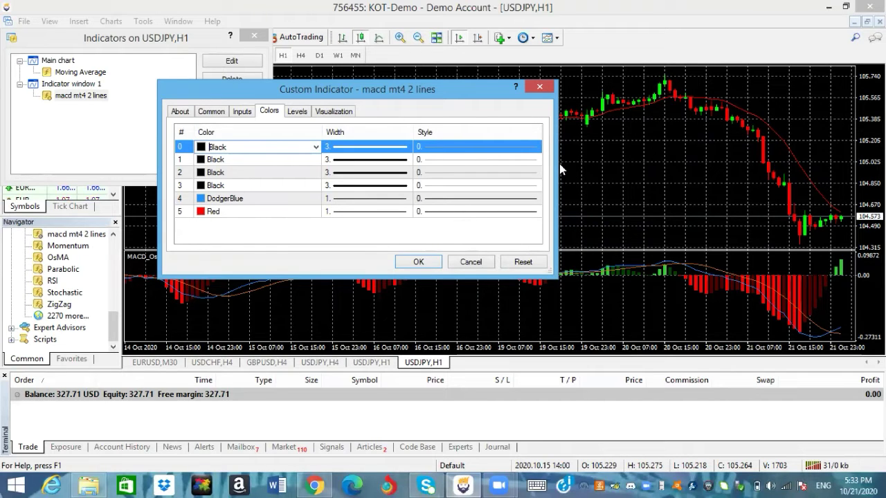
Apply the new indicator colours with OK and close the Indicators on USDJPY,H1 list.
{"action": "left_click", "coordinate": [419, 262]}
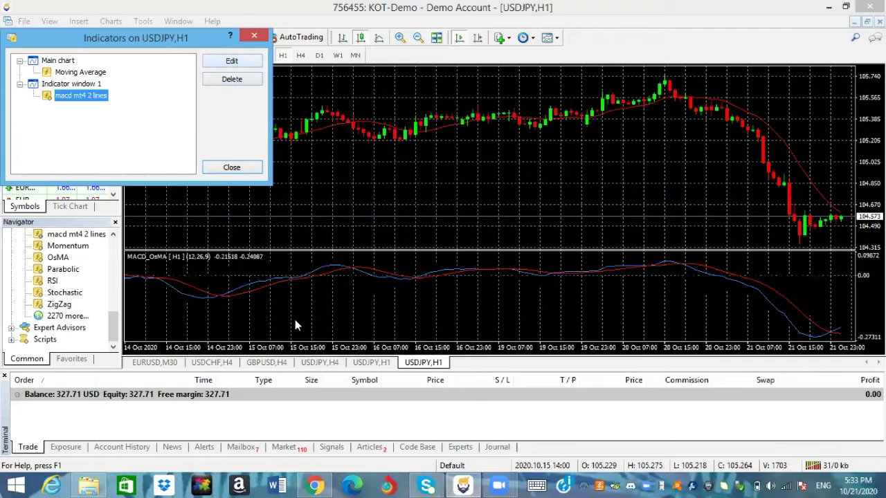
{"action": "left_click", "coordinate": [255, 36]}
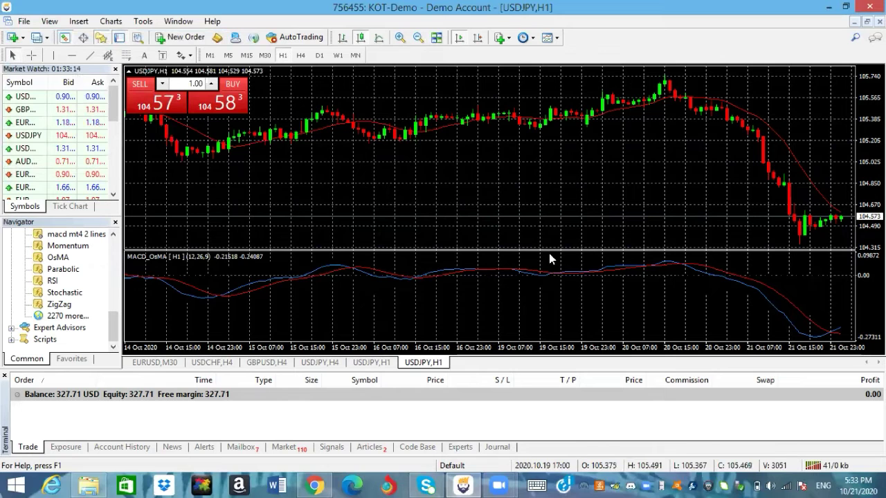
{"action": "right_click", "coordinate": [476, 158]}
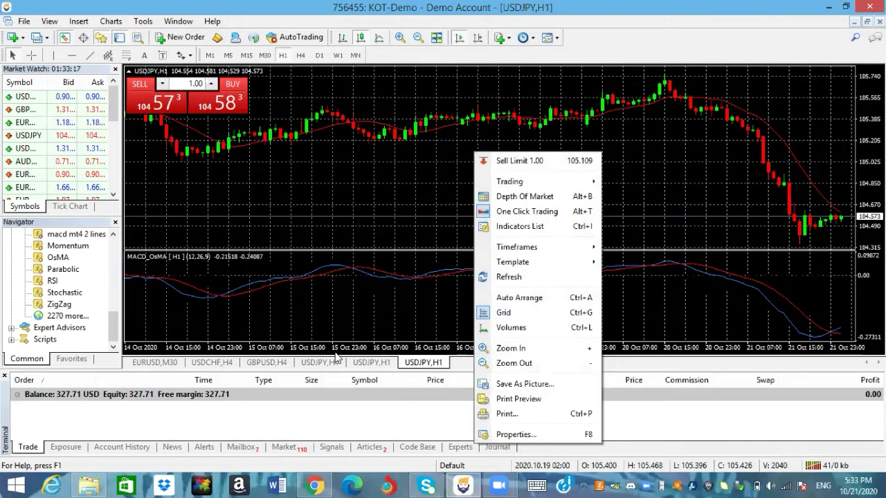
{"action": "left_click", "coordinate": [404, 290]}
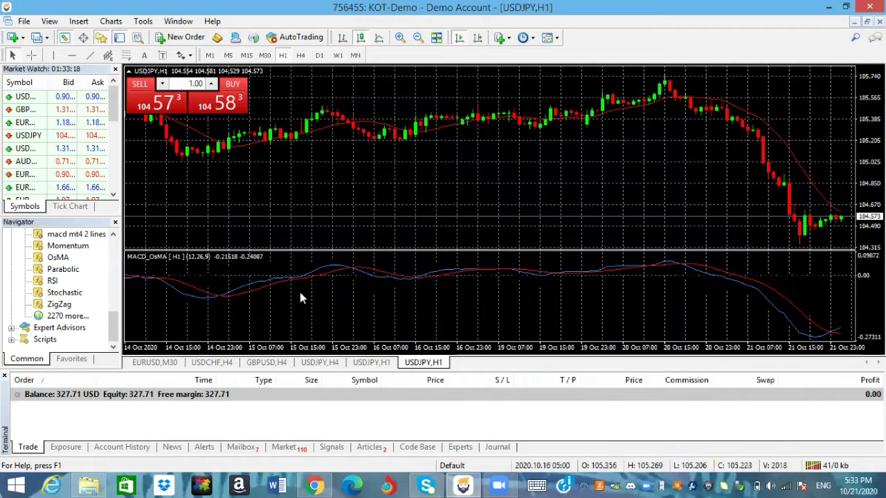
{"action": "mouse_move", "coordinate": [155, 280]}
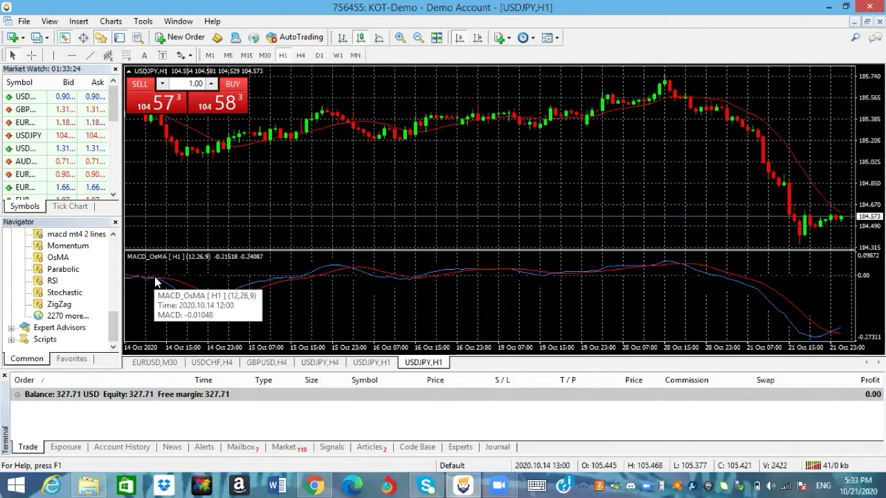
{"action": "mouse_move", "coordinate": [184, 286]}
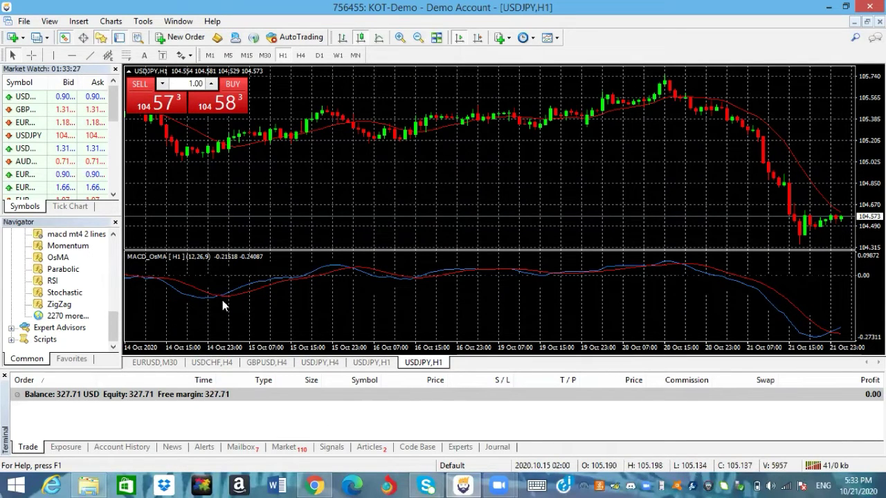
{"action": "mouse_move", "coordinate": [344, 260]}
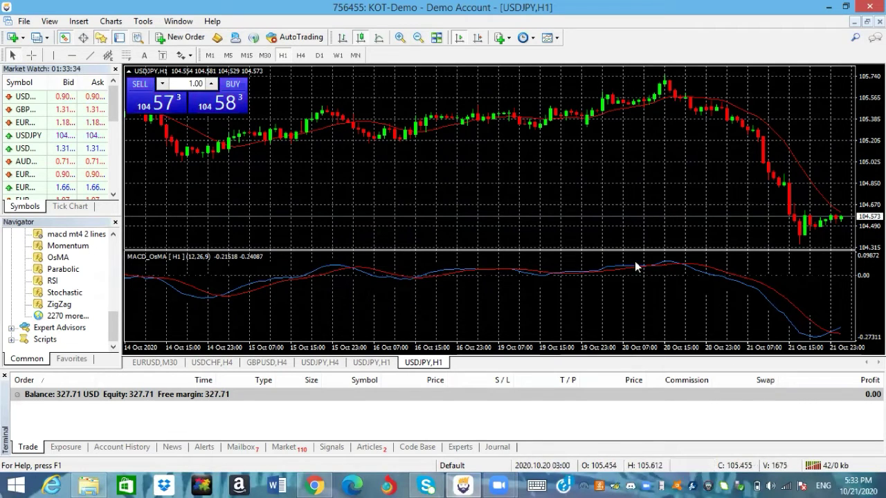
{"action": "left_click_drag", "start_coordinate": [484, 288], "coordinate": [803, 253]}
{"action": "left_click_drag", "start_coordinate": [415, 256], "coordinate": [747, 251]}
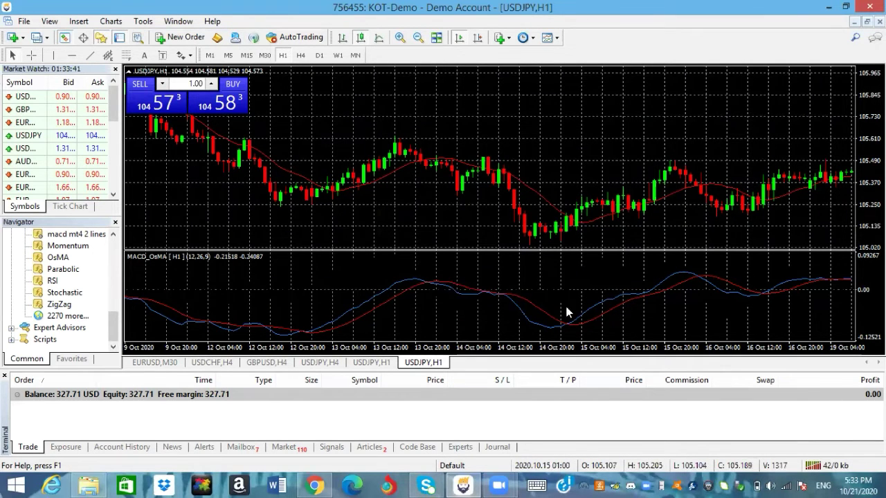
{"action": "left_click_drag", "start_coordinate": [574, 269], "coordinate": [743, 267]}
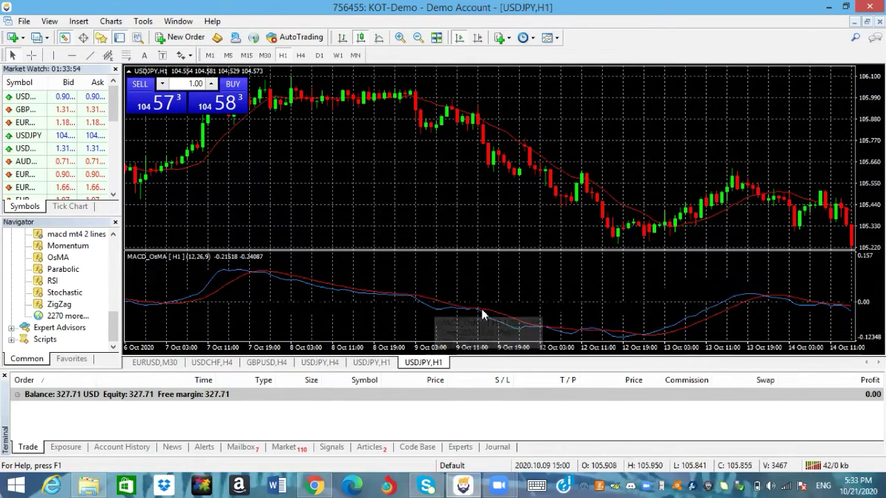
{"action": "key", "text": "End"}
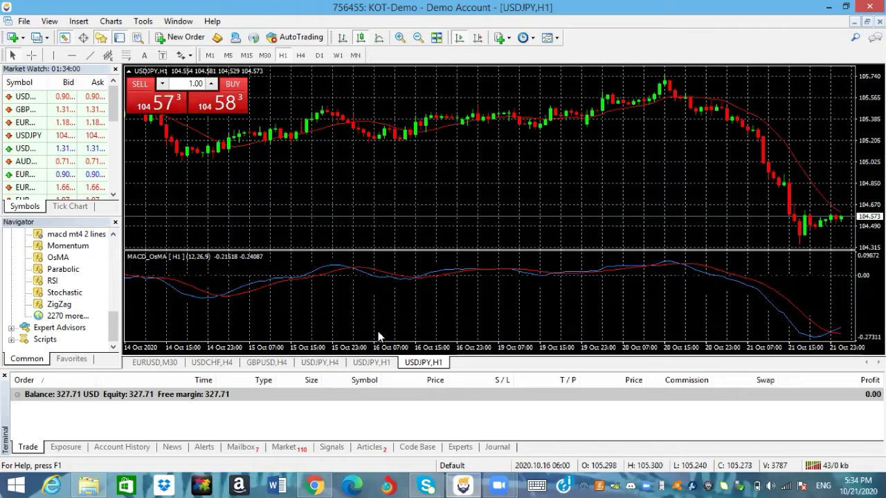
Turn off the Grid on the USDJPY H1 chart from its context menu.
{"action": "right_click", "coordinate": [347, 222]}
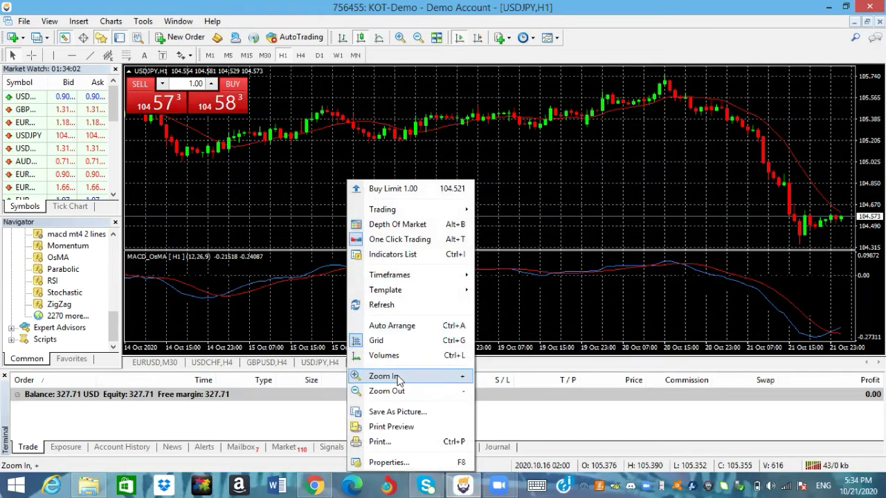
{"action": "left_click", "coordinate": [425, 339]}
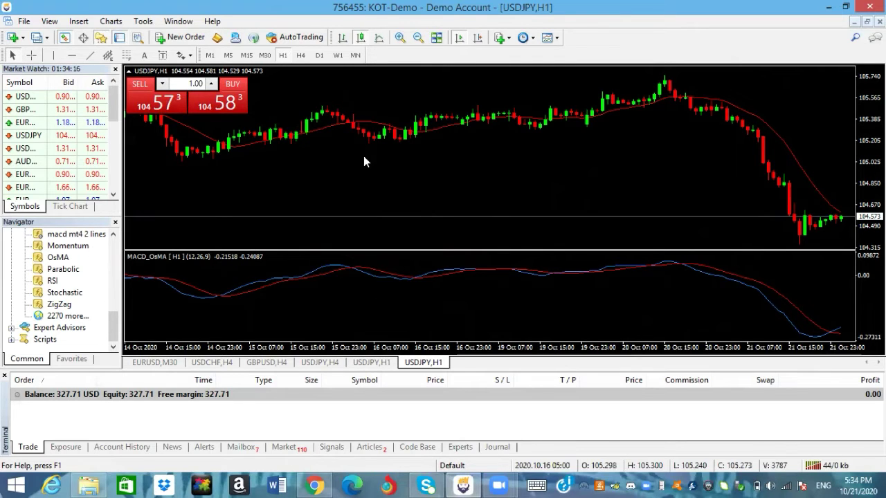
Reopen the macd mt4 2 lines settings through the chart's Indicators List.
{"action": "right_click", "coordinate": [298, 278]}
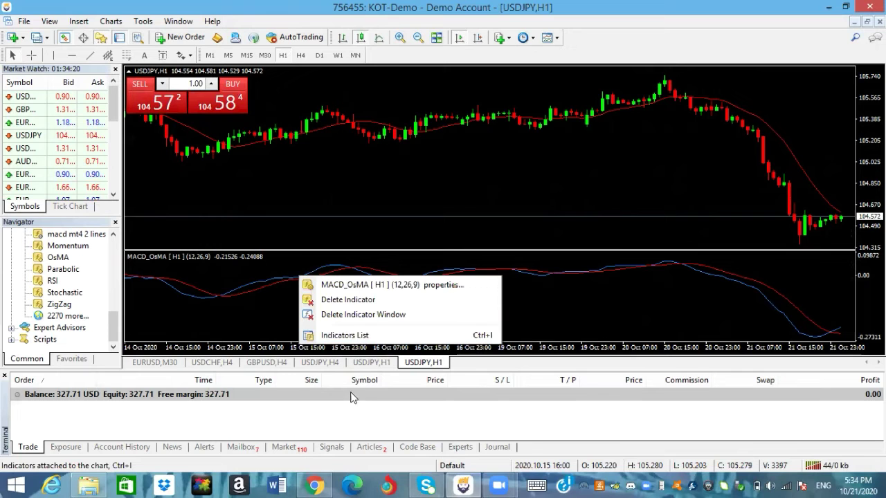
{"action": "left_click", "coordinate": [365, 336]}
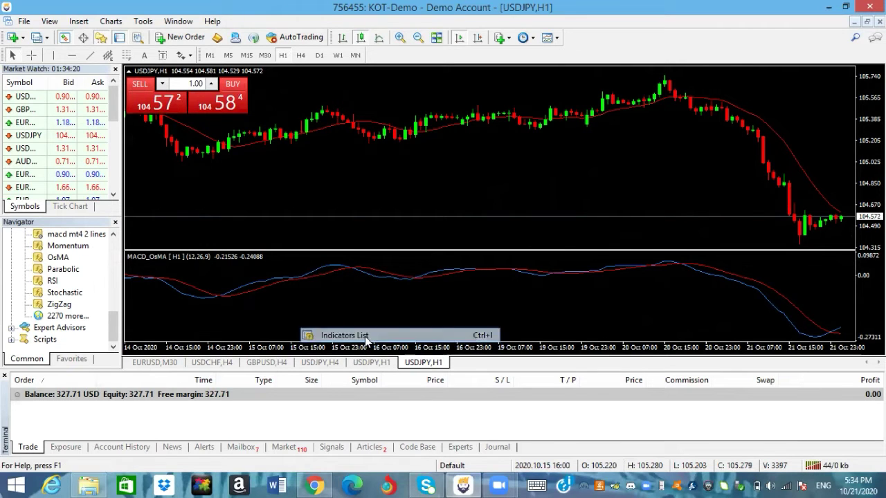
{"action": "double_click", "coordinate": [87, 96]}
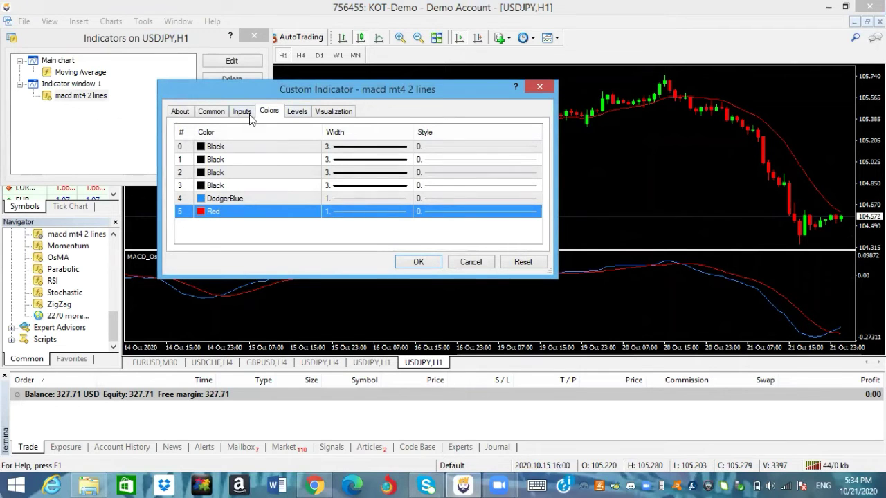
Set the DodgerBlue and Red line widths to 2 and apply with OK.
{"action": "left_click", "coordinate": [380, 205]}
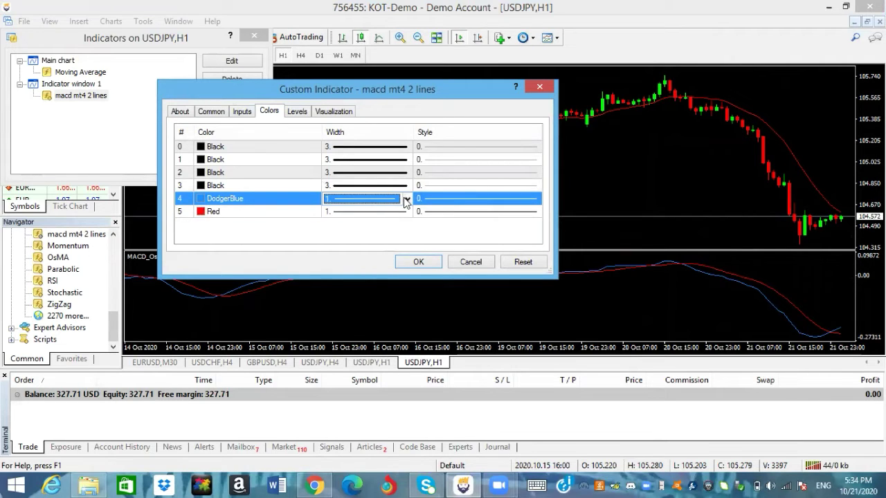
{"action": "left_click", "coordinate": [406, 200]}
{"action": "left_click", "coordinate": [394, 215]}
{"action": "left_click", "coordinate": [394, 215]}
{"action": "left_click", "coordinate": [402, 214]}
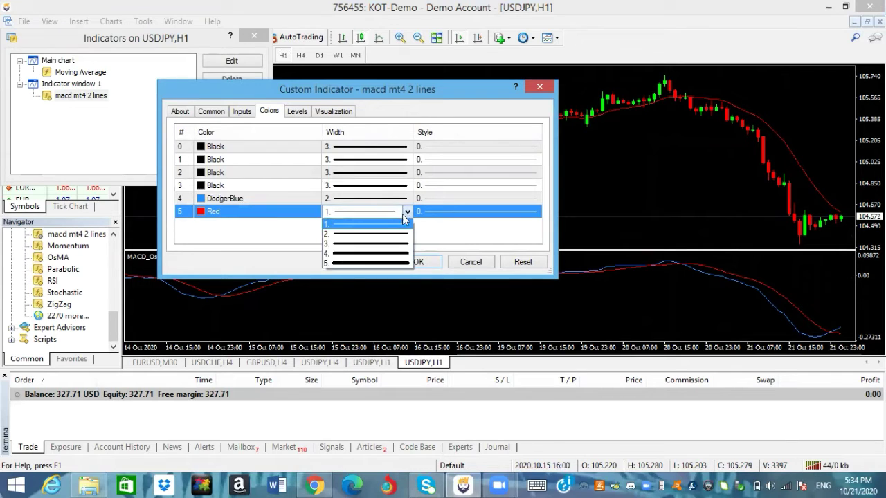
{"action": "left_click", "coordinate": [396, 233]}
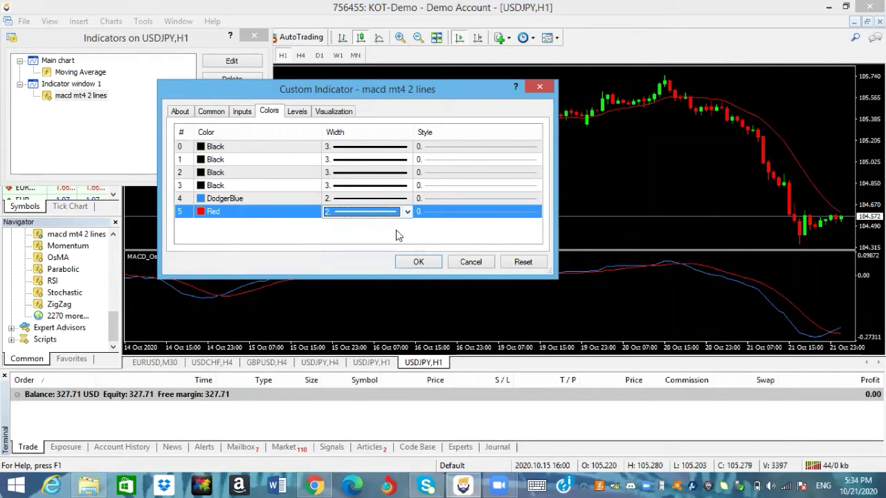
{"action": "left_click", "coordinate": [423, 266]}
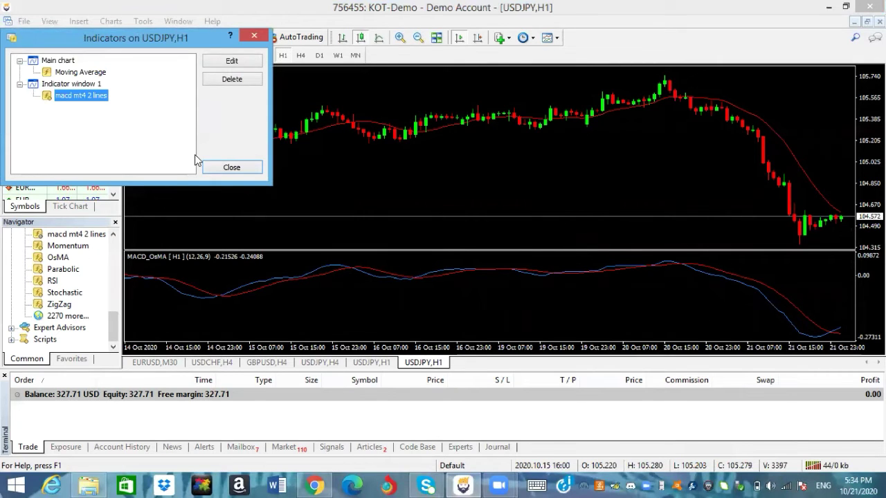
Reopen the macd mt4 2 lines settings and review the DodgerBlue, Red and black buffer rows.
{"action": "double_click", "coordinate": [81, 96]}
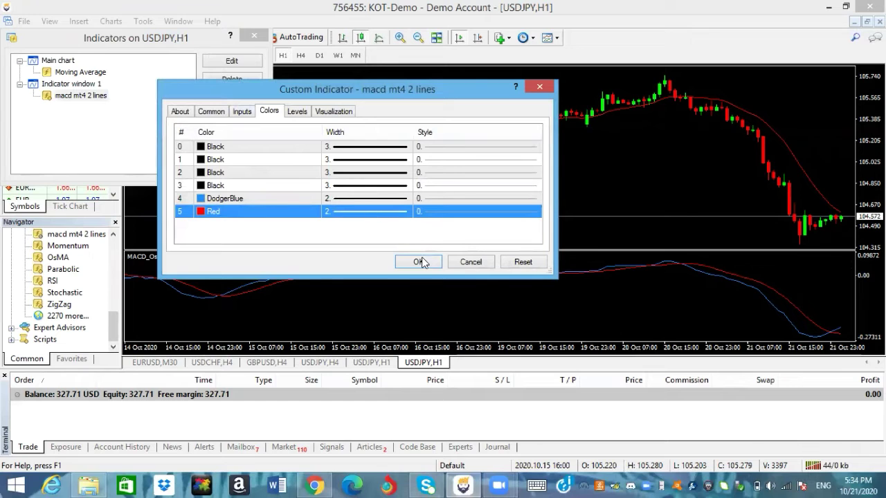
{"action": "left_click", "coordinate": [419, 261]}
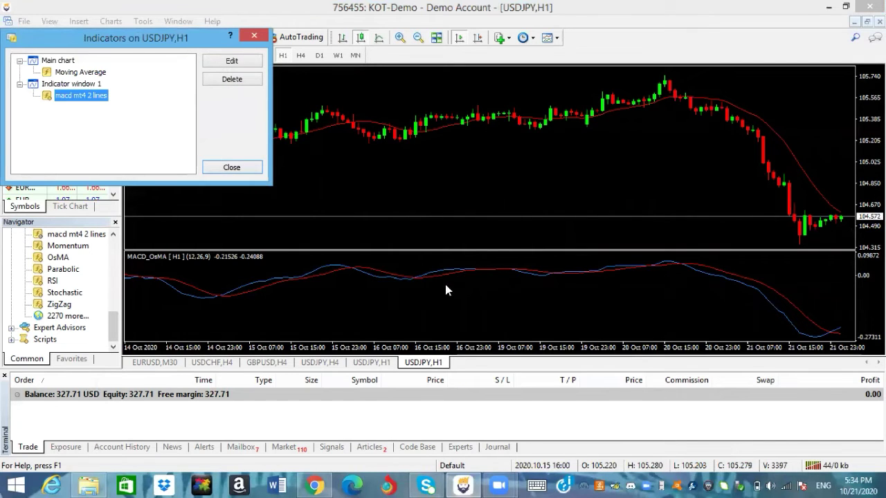
{"action": "double_click", "coordinate": [106, 93]}
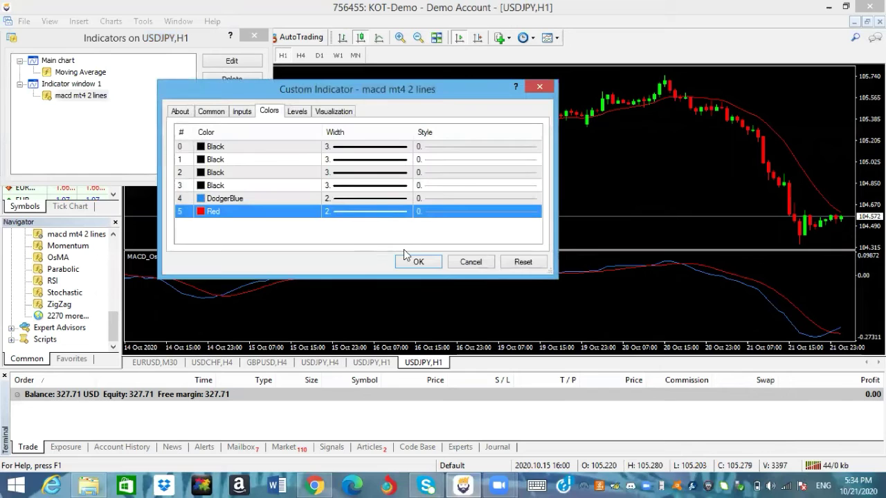
{"action": "left_click", "coordinate": [461, 199]}
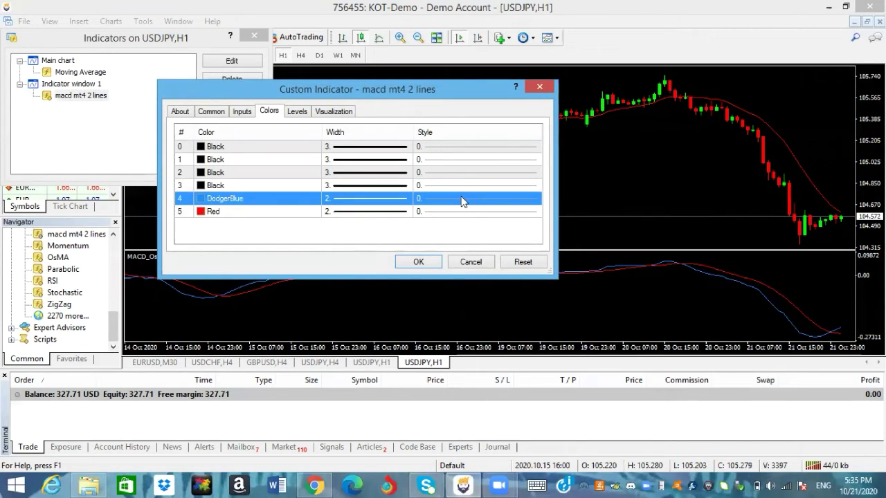
{"action": "left_click", "coordinate": [467, 210]}
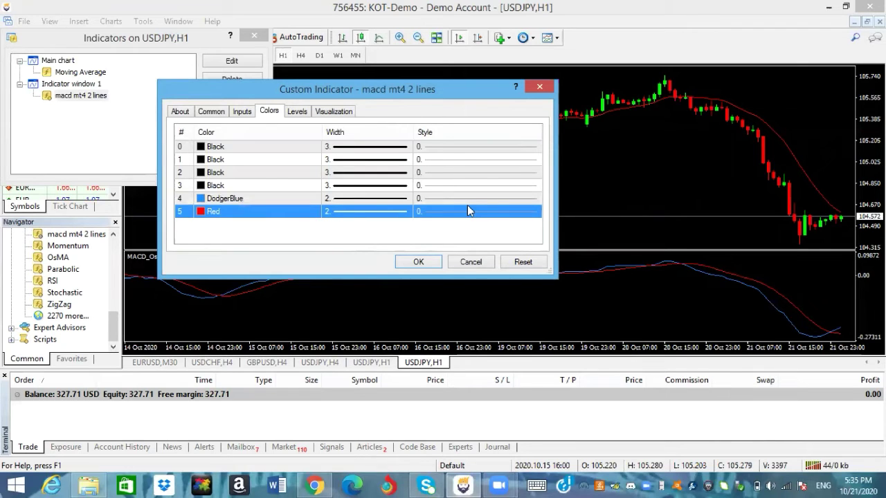
{"action": "left_click", "coordinate": [466, 199]}
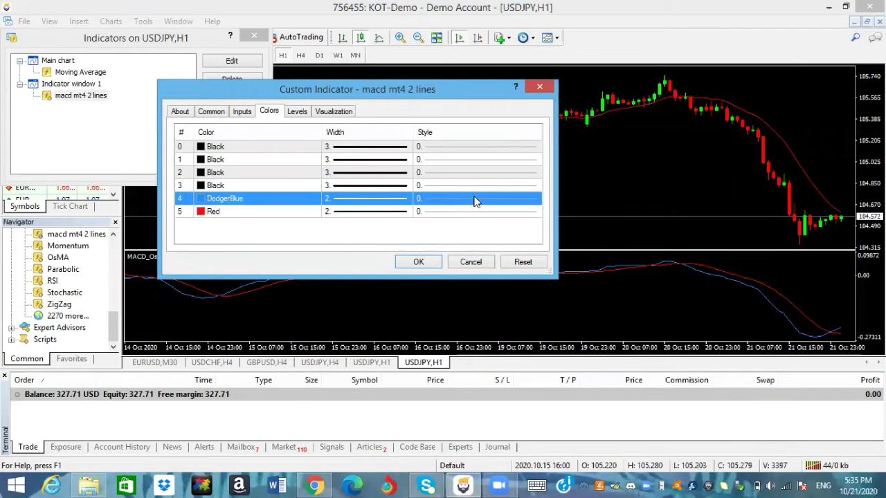
{"action": "left_click", "coordinate": [480, 185]}
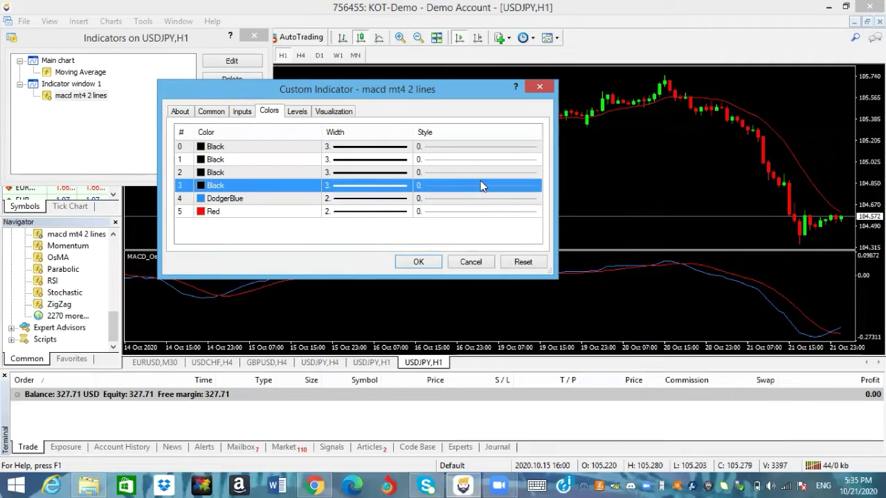
Keep the DodgerBlue line width at 2, apply with OK and close the indicator list.
{"action": "left_click", "coordinate": [402, 200]}
{"action": "left_click", "coordinate": [403, 200]}
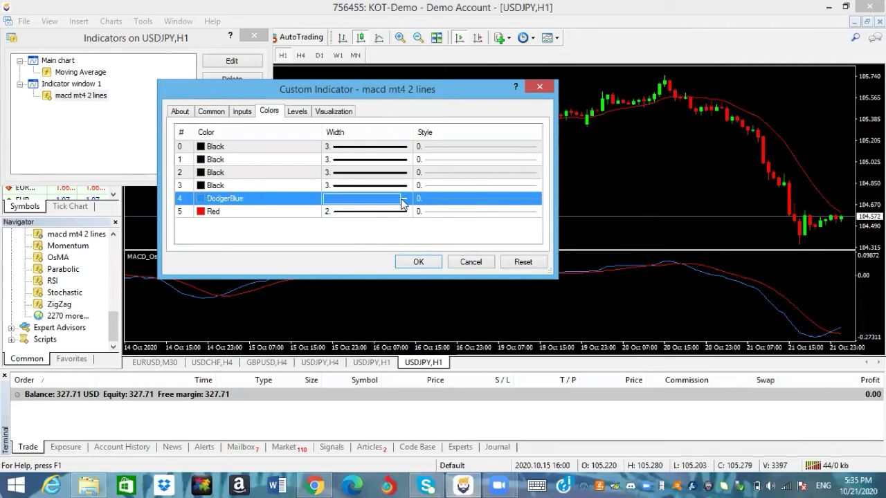
{"action": "left_click", "coordinate": [407, 200]}
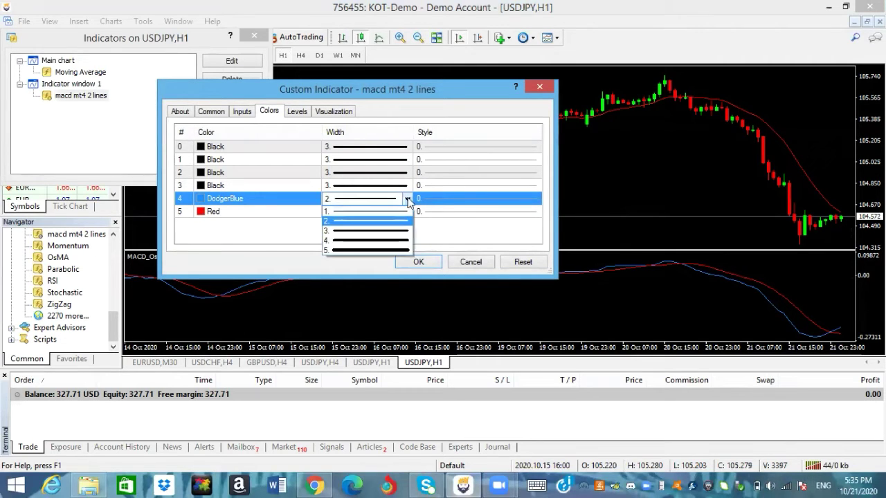
{"action": "left_click", "coordinate": [446, 202]}
{"action": "left_click", "coordinate": [418, 262]}
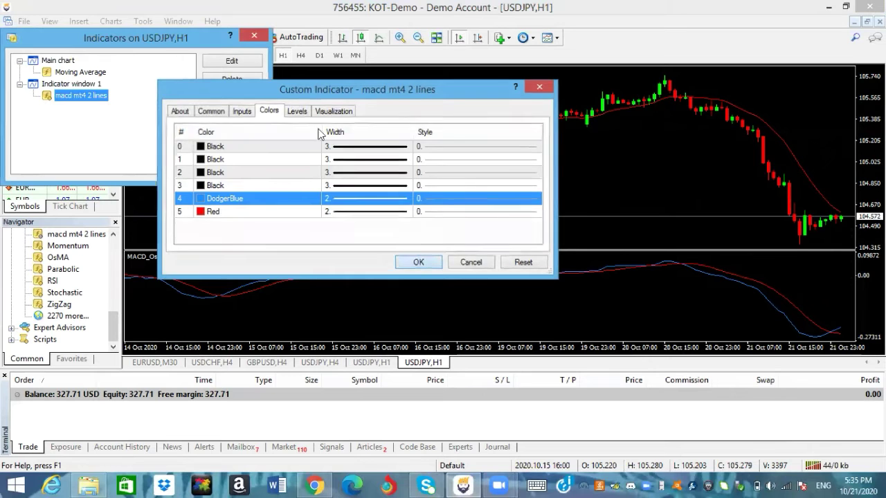
{"action": "left_click", "coordinate": [253, 37]}
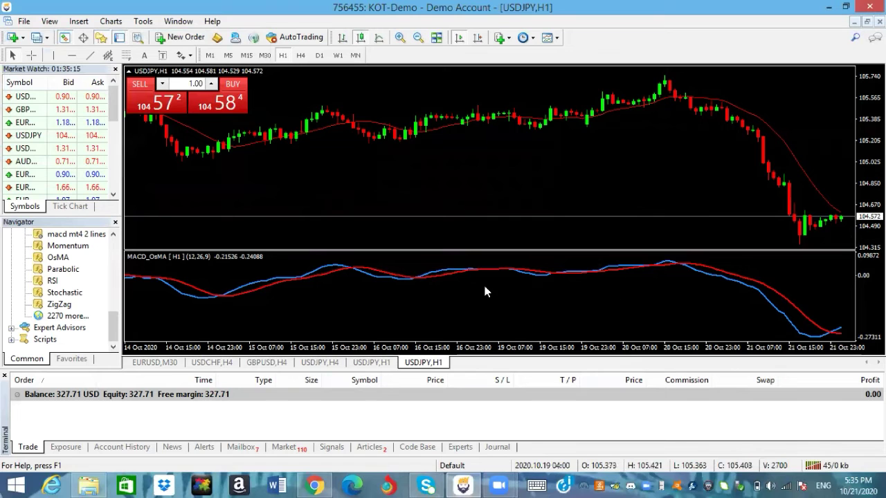
Reopen the Indicators List from the MACD subwindow and open the macd mt4 2 lines settings.
{"action": "mouse_move", "coordinate": [339, 272]}
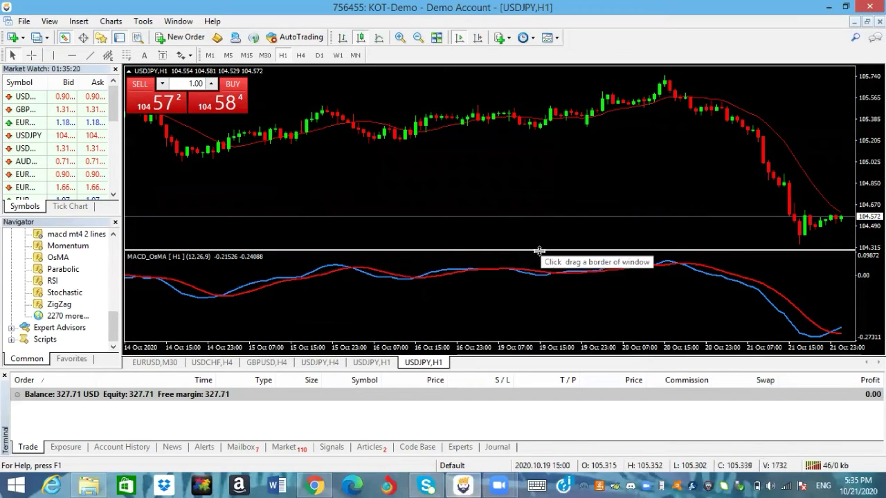
{"action": "right_click", "coordinate": [523, 272]}
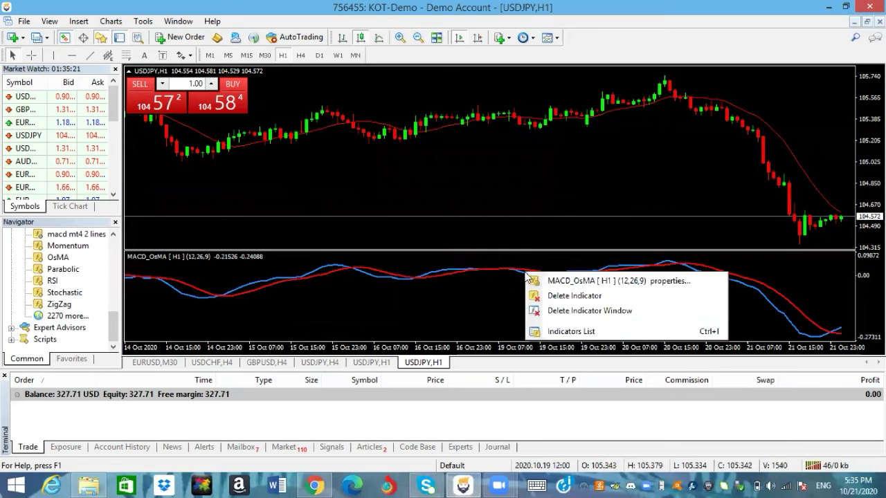
{"action": "left_click", "coordinate": [553, 331]}
{"action": "left_click", "coordinate": [97, 96]}
{"action": "double_click", "coordinate": [97, 95]}
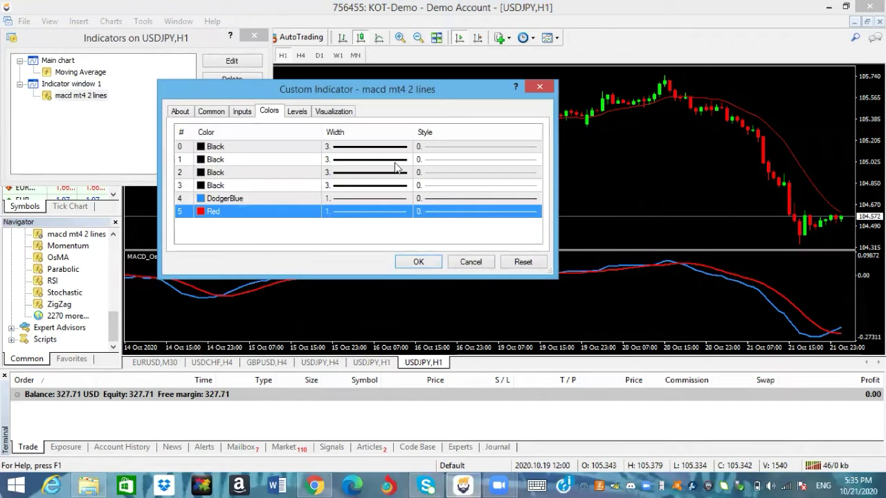
Check the Red line's style options, leave it solid, and close the settings without applying.
{"action": "left_click", "coordinate": [445, 215]}
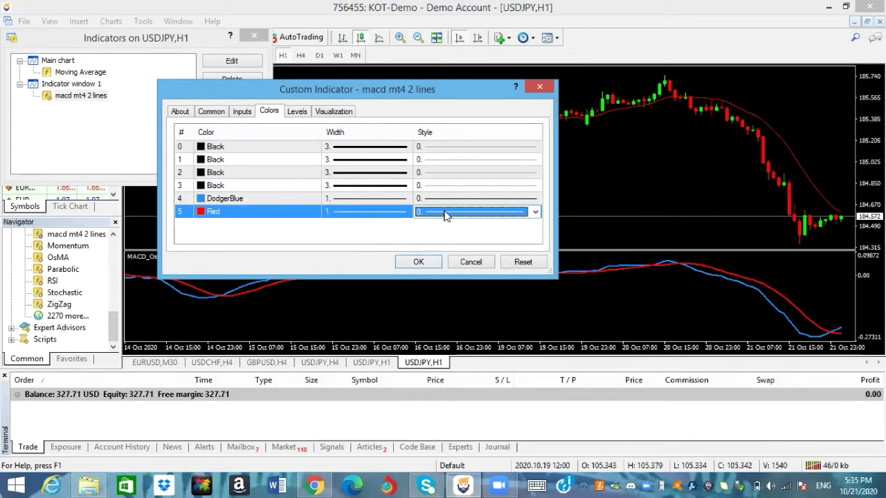
{"action": "left_click", "coordinate": [534, 213]}
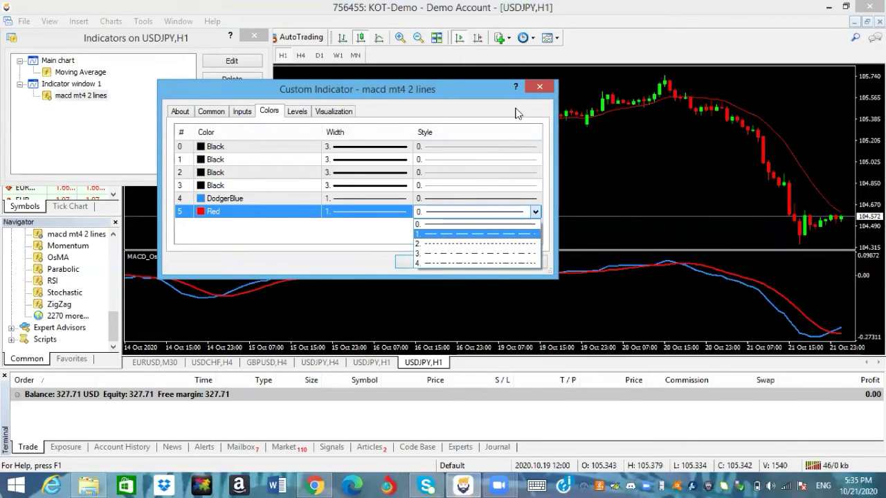
{"action": "left_click", "coordinate": [536, 95]}
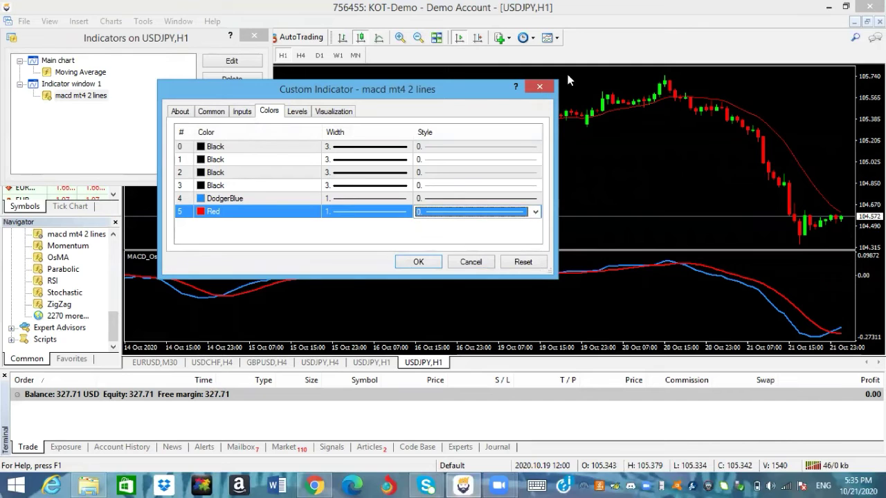
{"action": "left_click", "coordinate": [541, 85]}
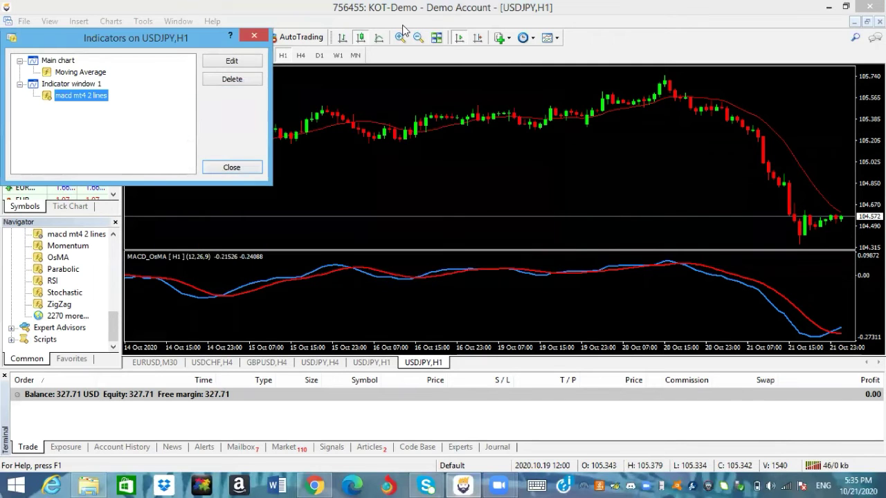
Close the Indicators on USDJPY,H1 window to return to the chart.
{"action": "left_click", "coordinate": [254, 35]}
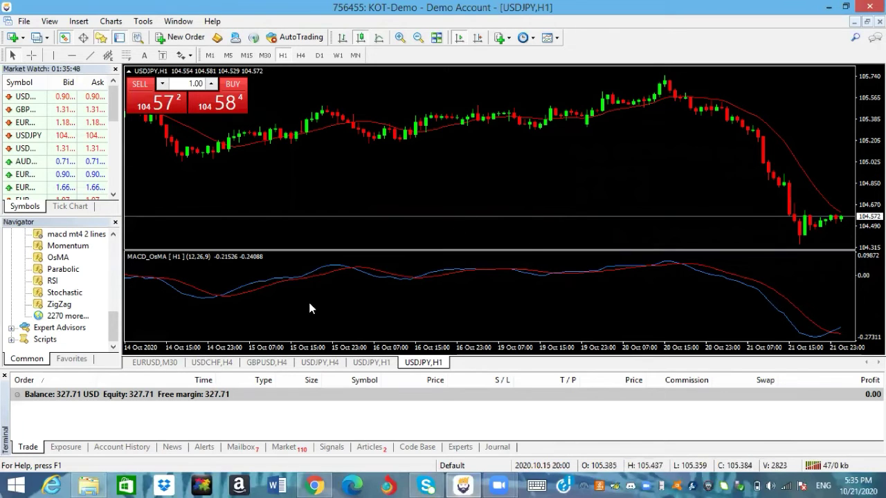
{"action": "mouse_move", "coordinate": [371, 279]}
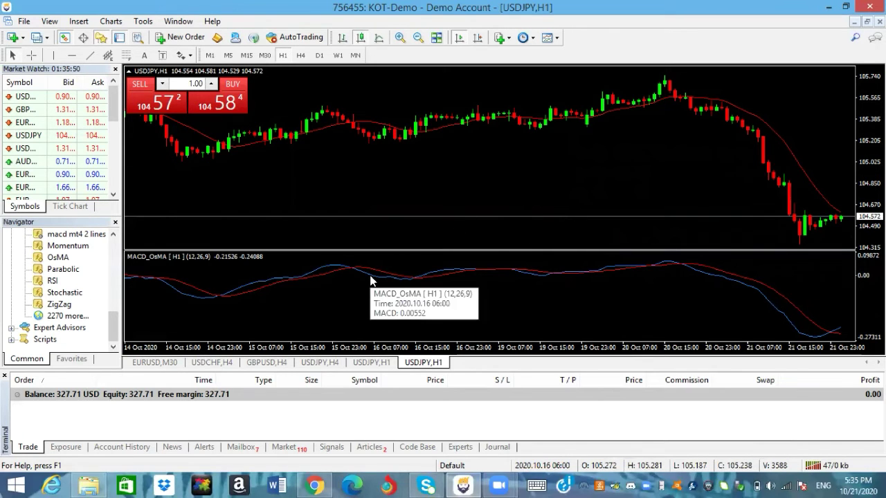